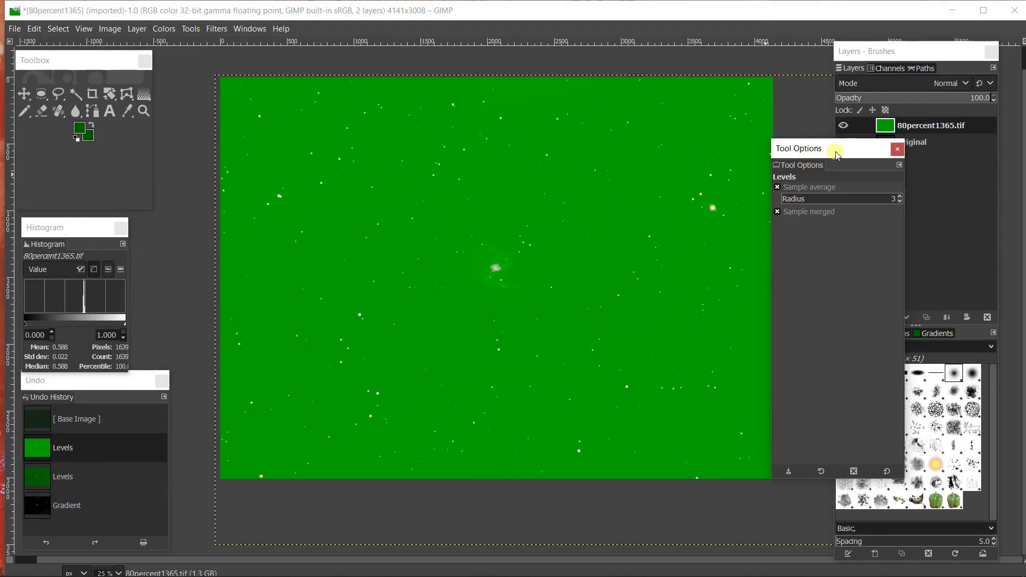
Step: Hide the 80percent1365.tif layer so the dark Original star field shows
left_click_drag(838, 156, 766, 196)
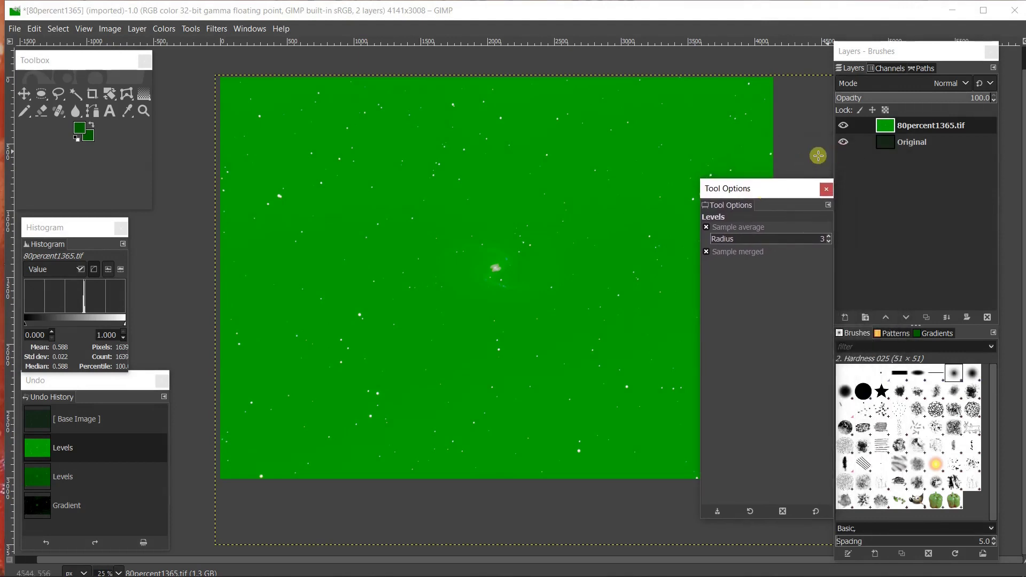
left_click(842, 126)
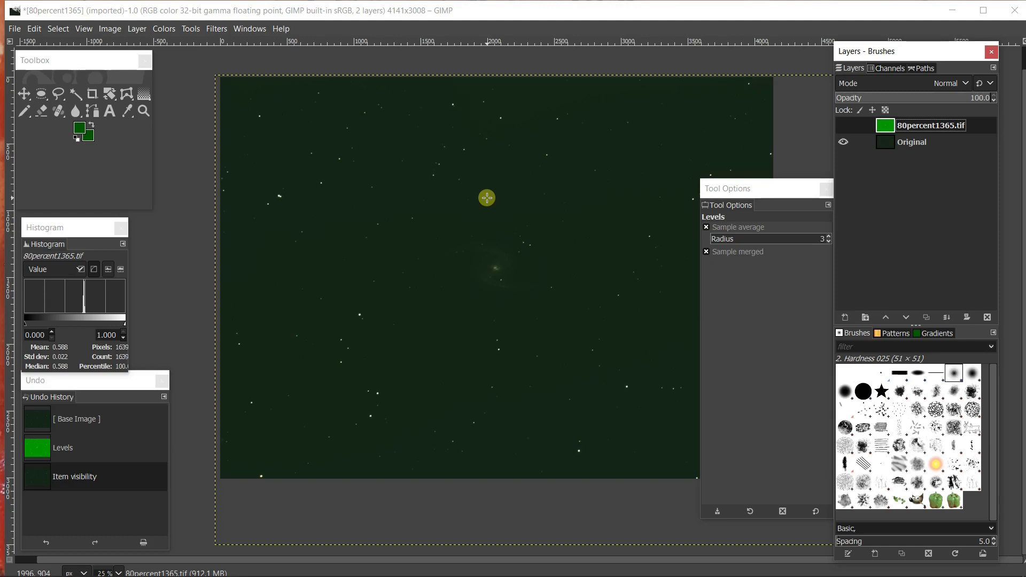
Step: Make 80percent1365.tif visible again and undo every edit back to [Base Image]
left_click(843, 126)
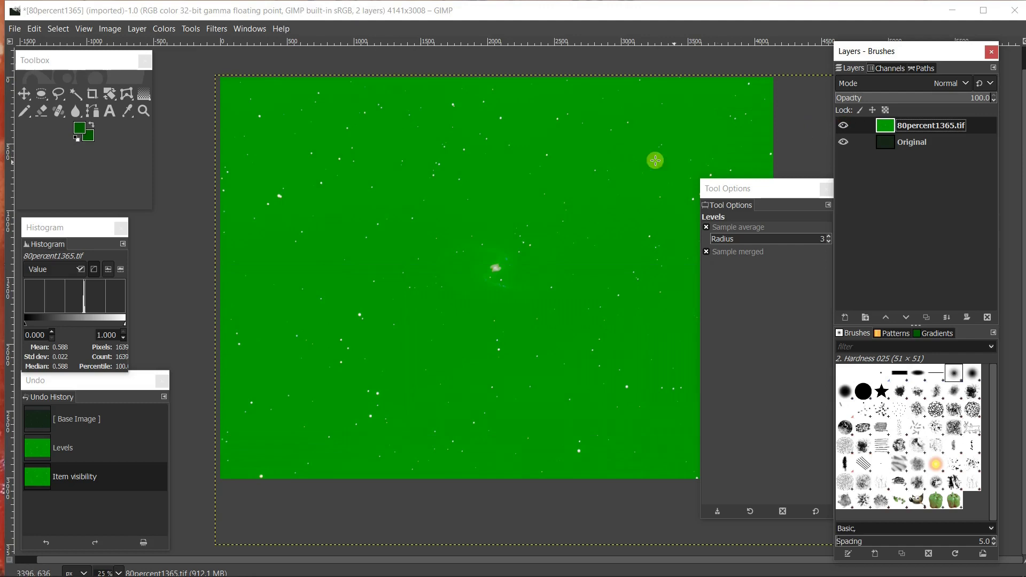
left_click_drag(754, 191, 833, 207)
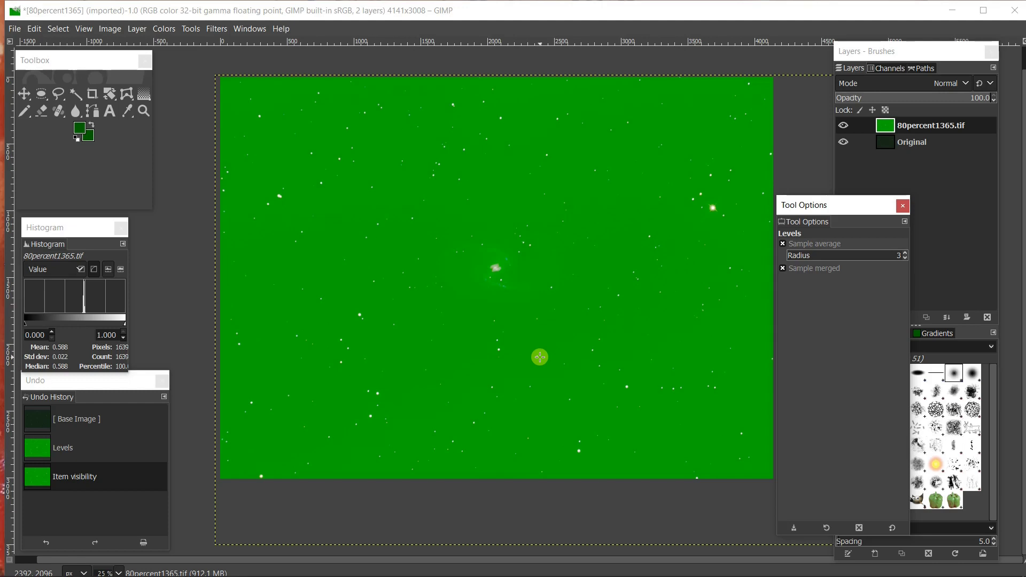
key("ctrl+z")
key("ctrl+z")
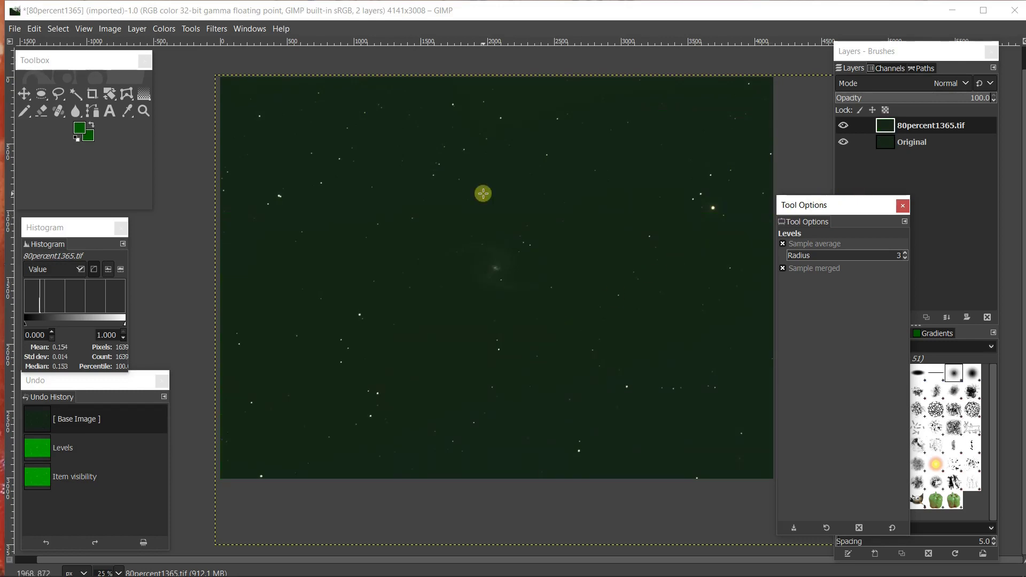
Step: Switch to the Gradient tool, set to Subtract mode with the FG to BG (RGB) gradient
left_click(143, 96)
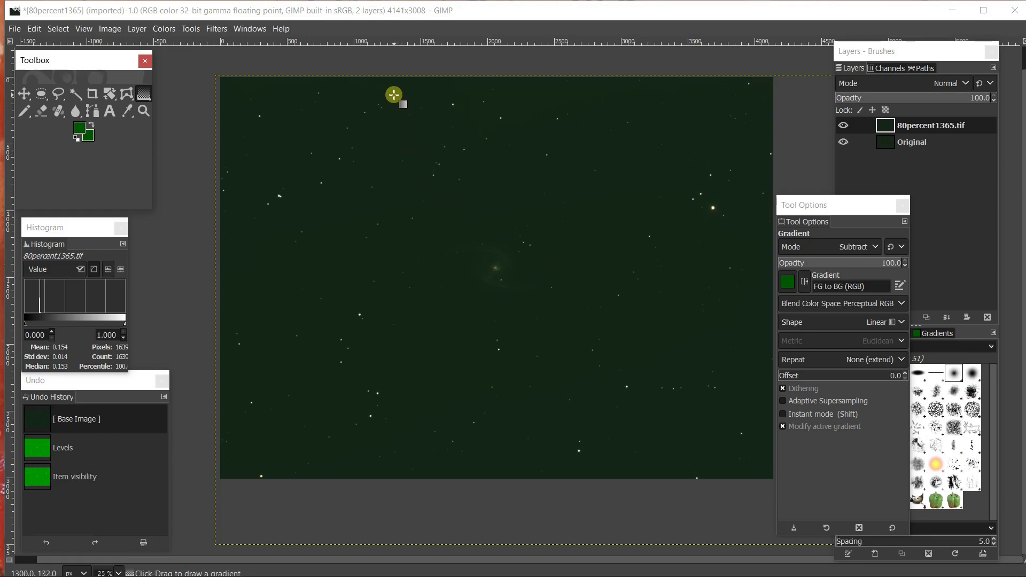
Step: Set the foreground colour to the sky's dark green 102212, sampled from the image
left_click(79, 134)
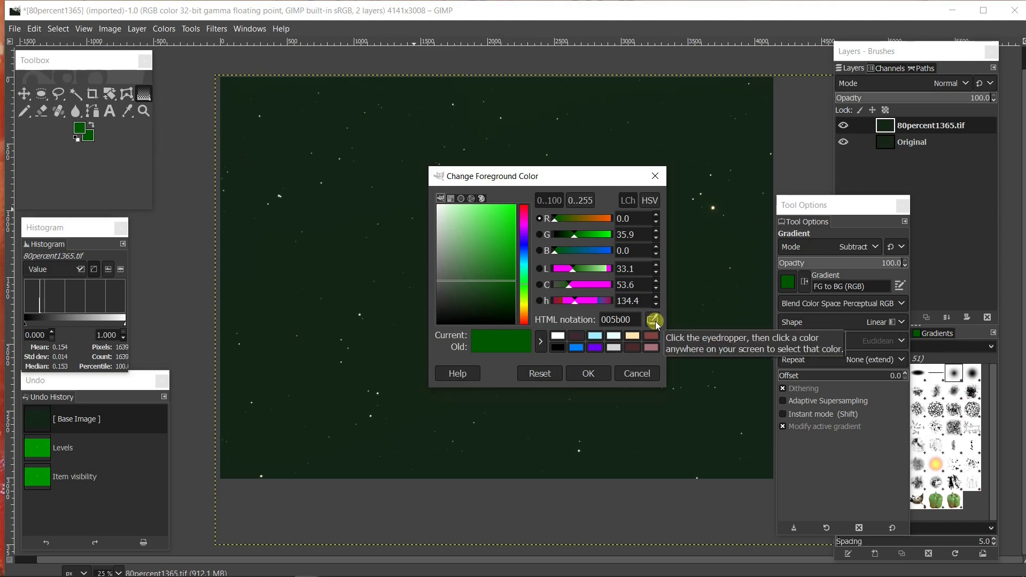
left_click_drag(495, 281, 492, 295)
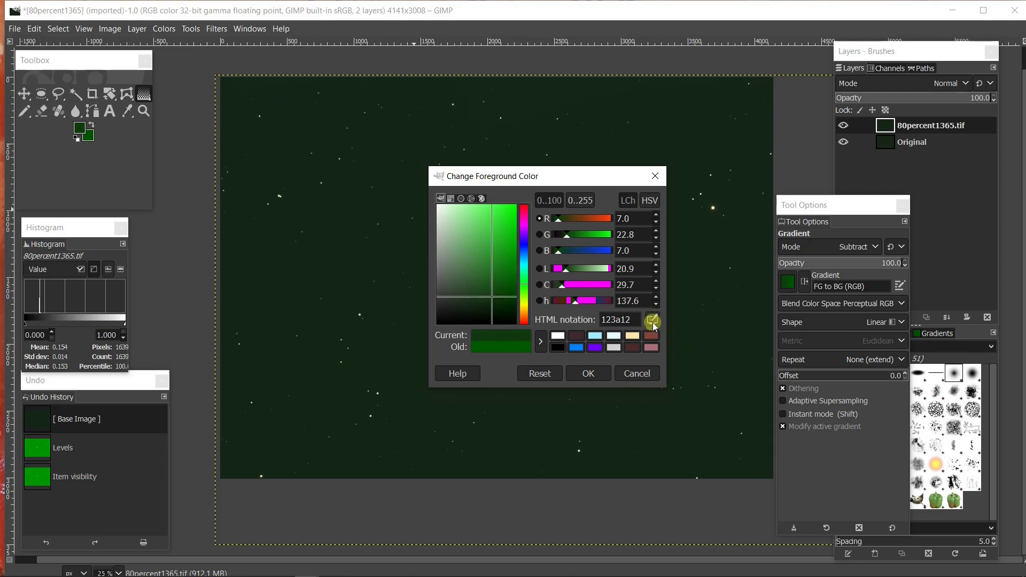
left_click(652, 320)
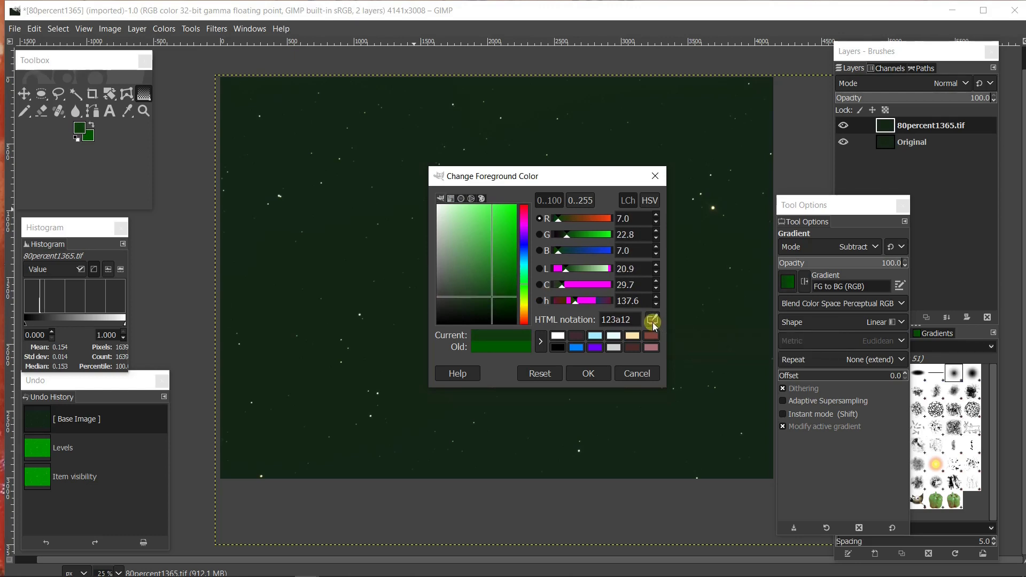
left_click(383, 85)
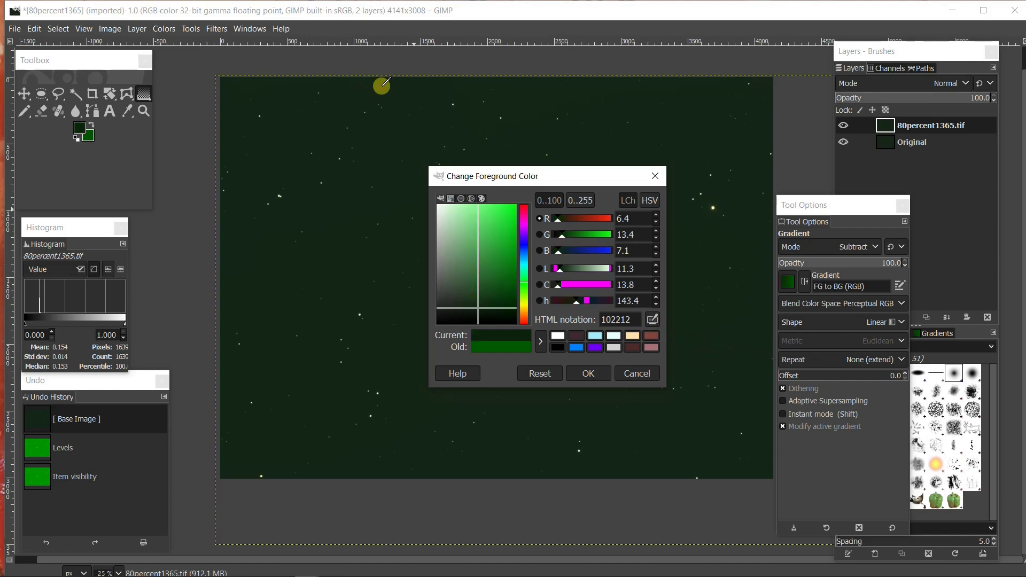
left_click(589, 374)
Step: Sample the same sky colour 102212 for the background colour
left_click(89, 138)
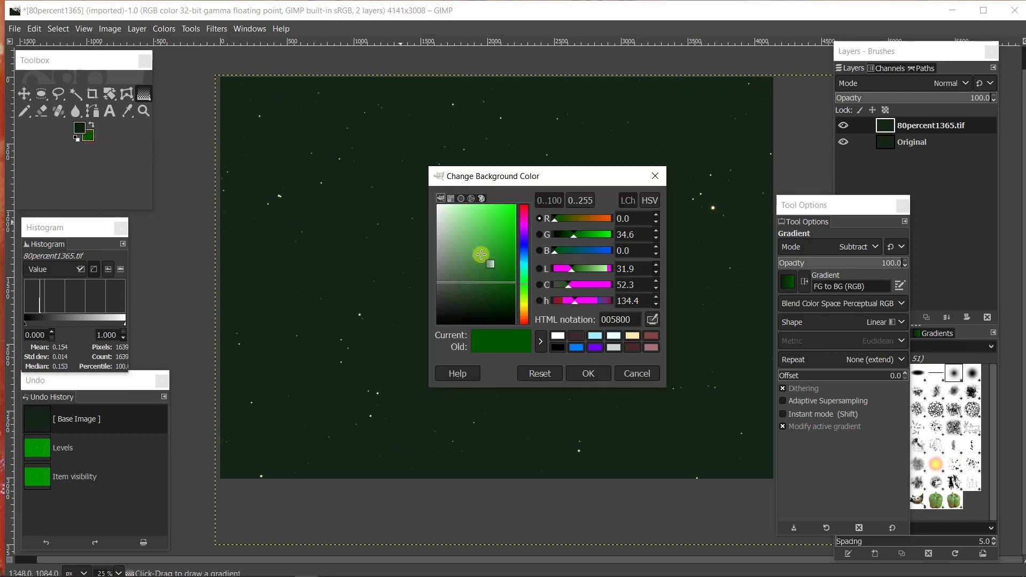
left_click(653, 320)
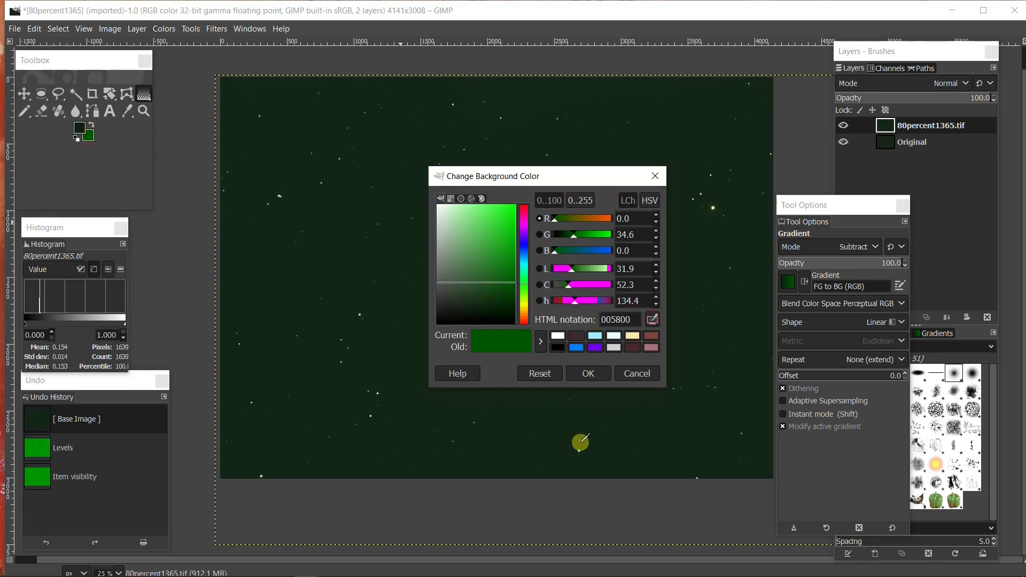
left_click(554, 466)
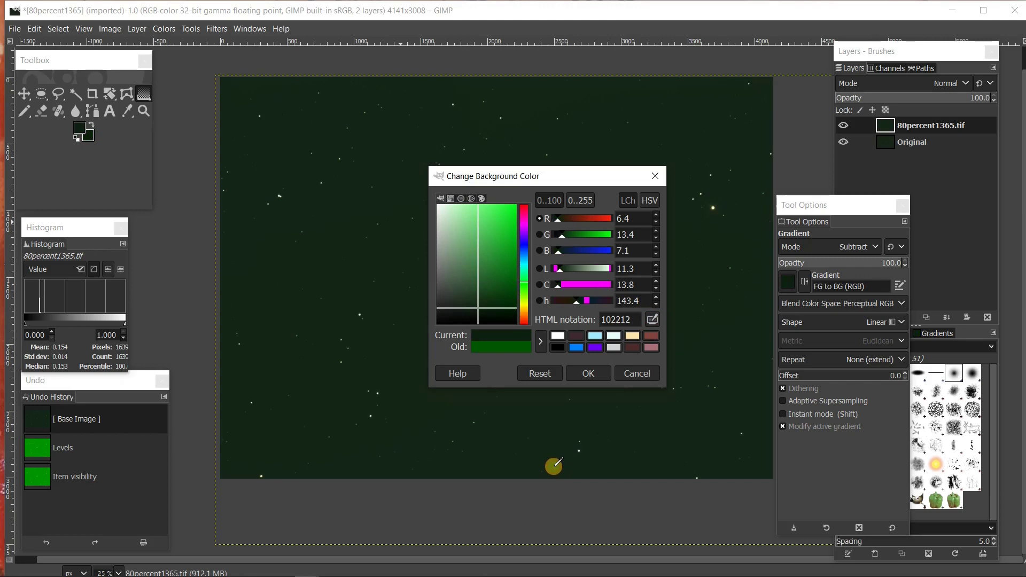
Step: Subtract a 102212 FG-to-BG gradient from the image's top edge toward the bottom
left_click(591, 375)
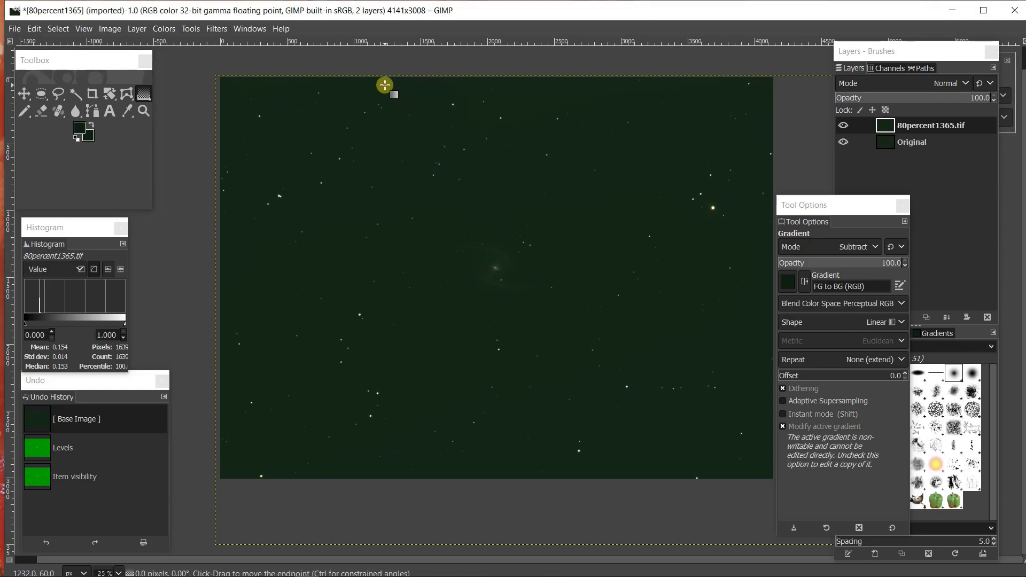
left_click_drag(385, 84, 572, 463)
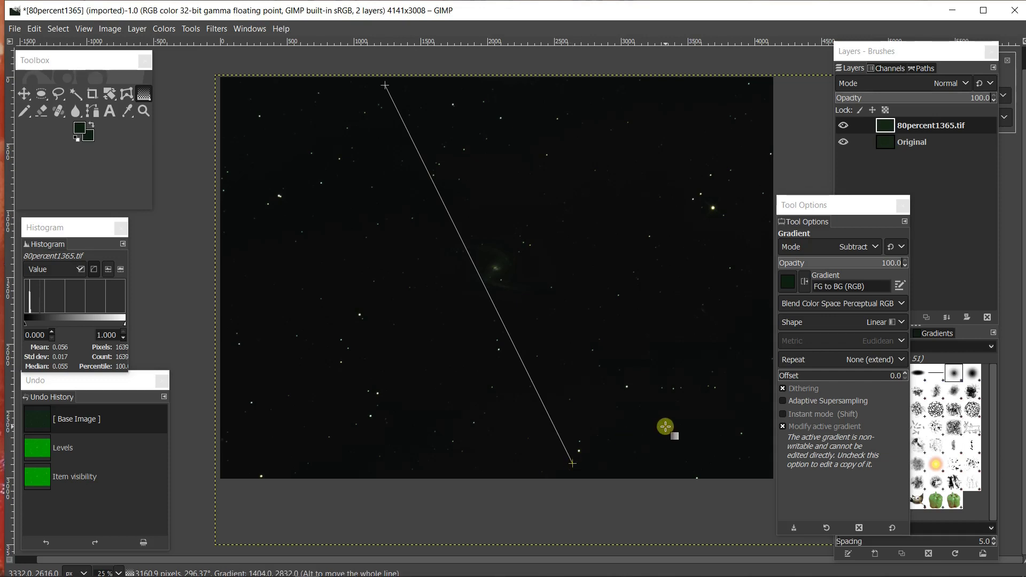
key("Return")
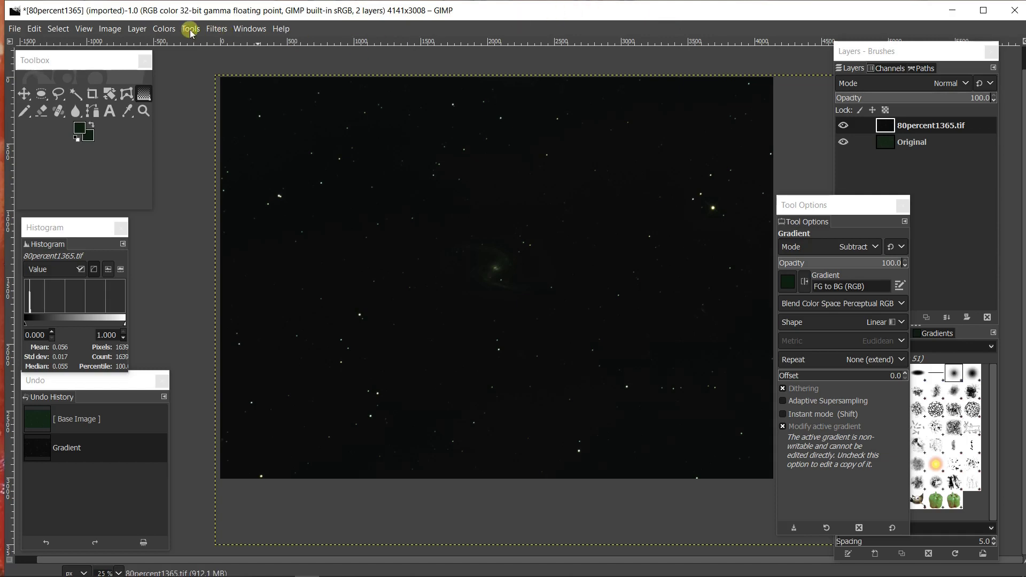
Step: Apply Levels with black point 3.23 and gamma 3.41
left_click(164, 31)
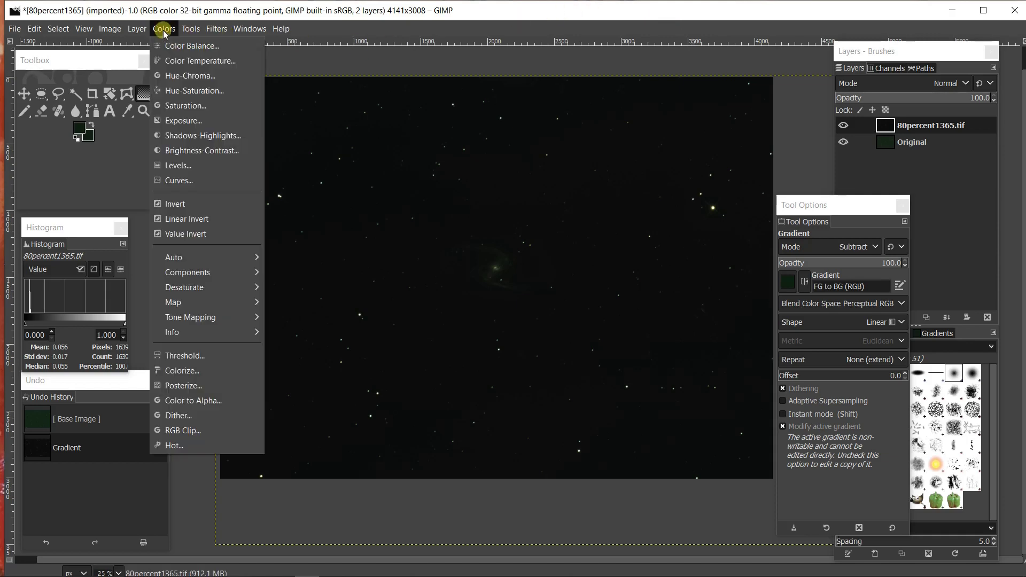
left_click(203, 167)
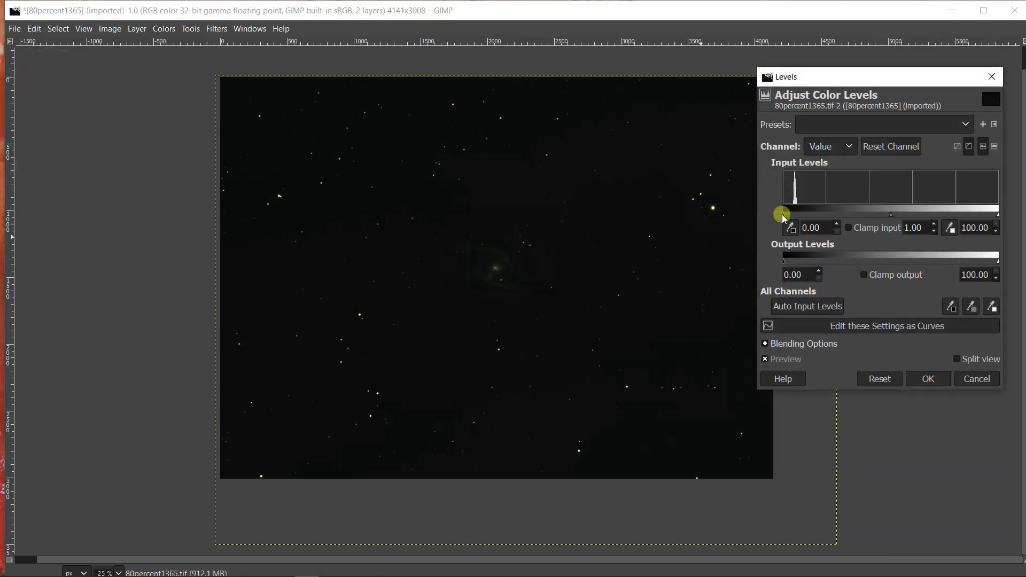
left_click_drag(785, 215, 790, 215)
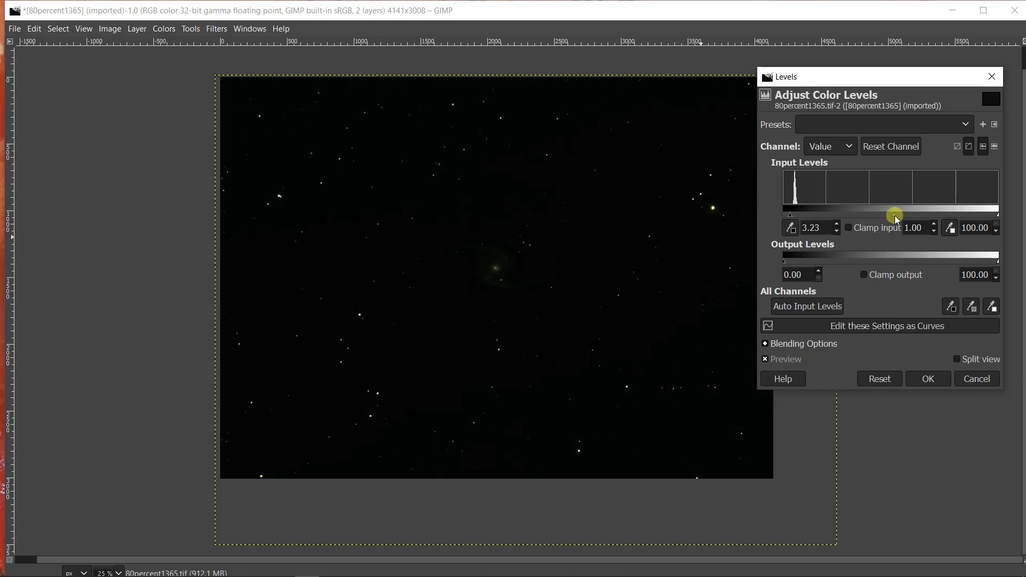
left_click_drag(893, 213, 839, 212)
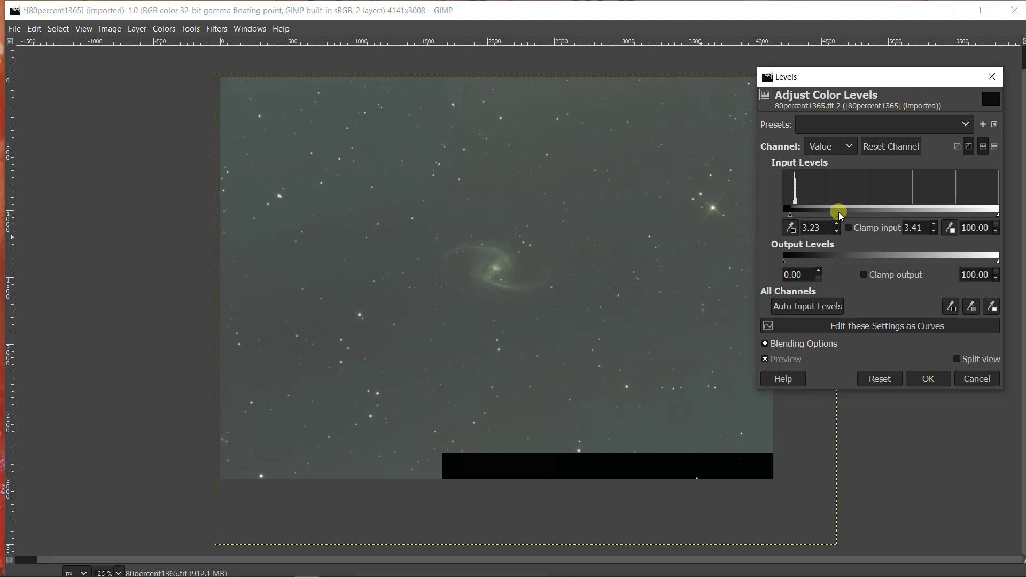
left_click(917, 380)
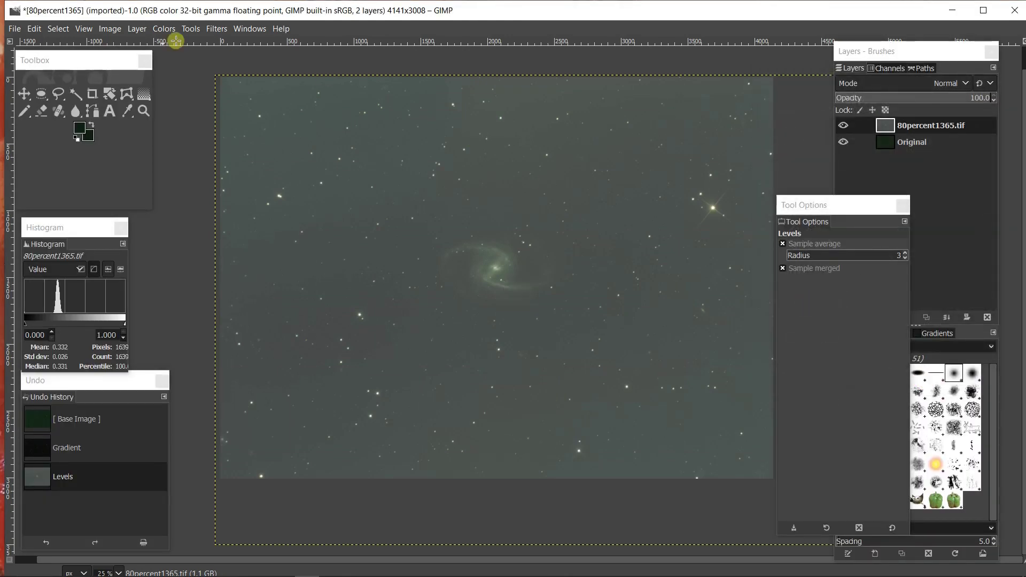
Step: Apply a second Levels pass with black point 25.81 and gamma 1.53
left_click(163, 29)
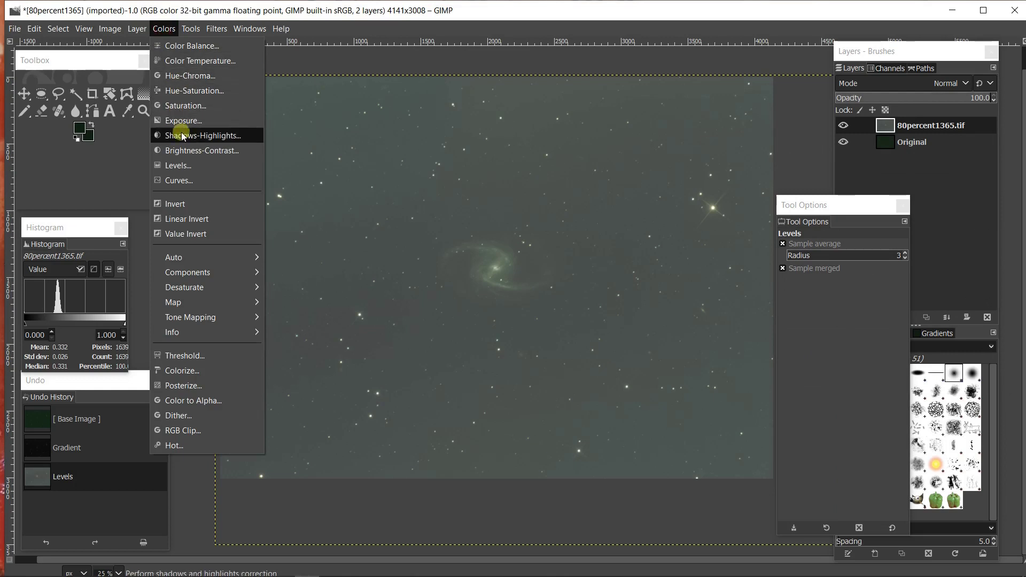
left_click(180, 166)
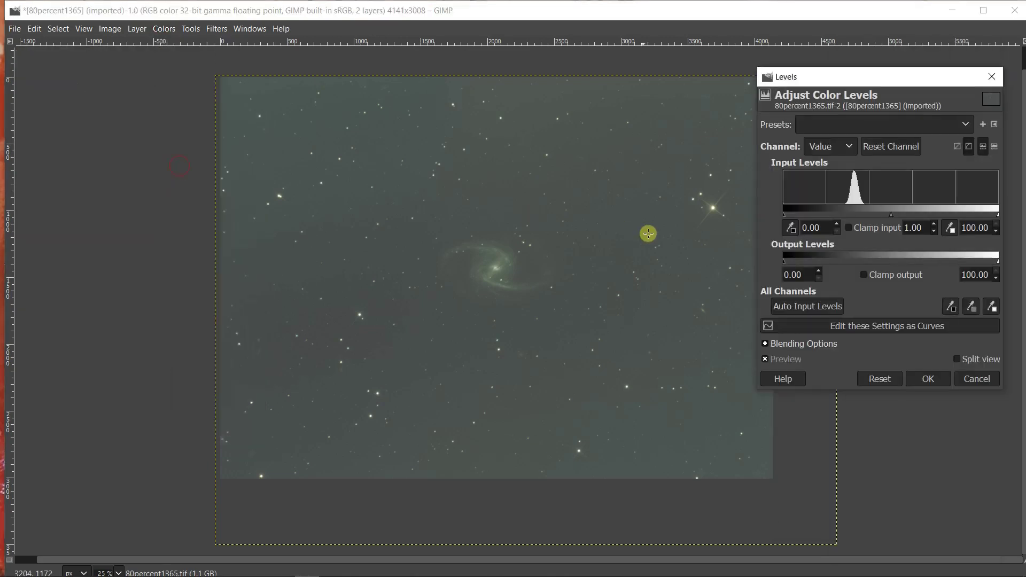
left_click_drag(784, 214, 838, 215)
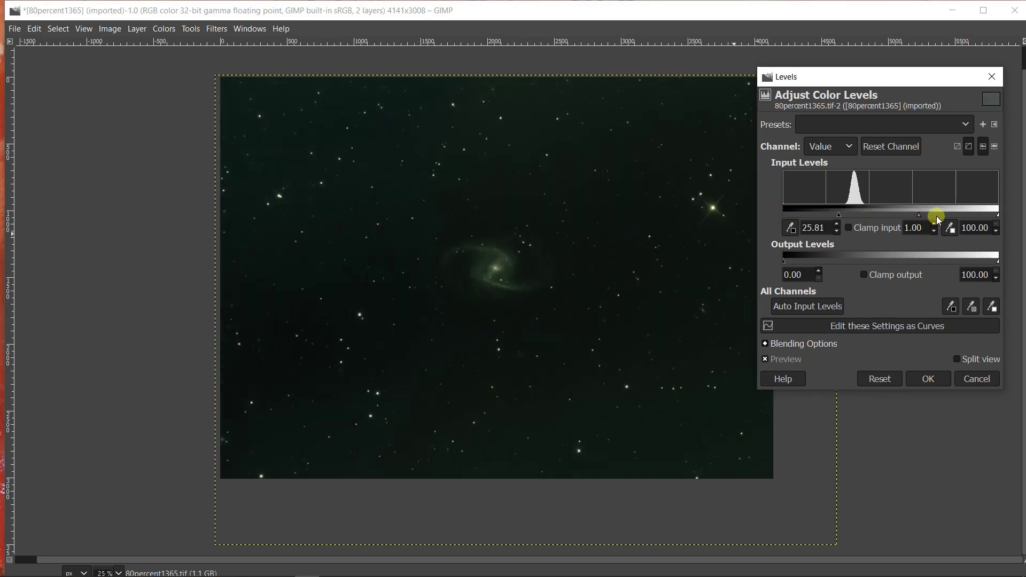
left_click_drag(918, 215, 905, 216)
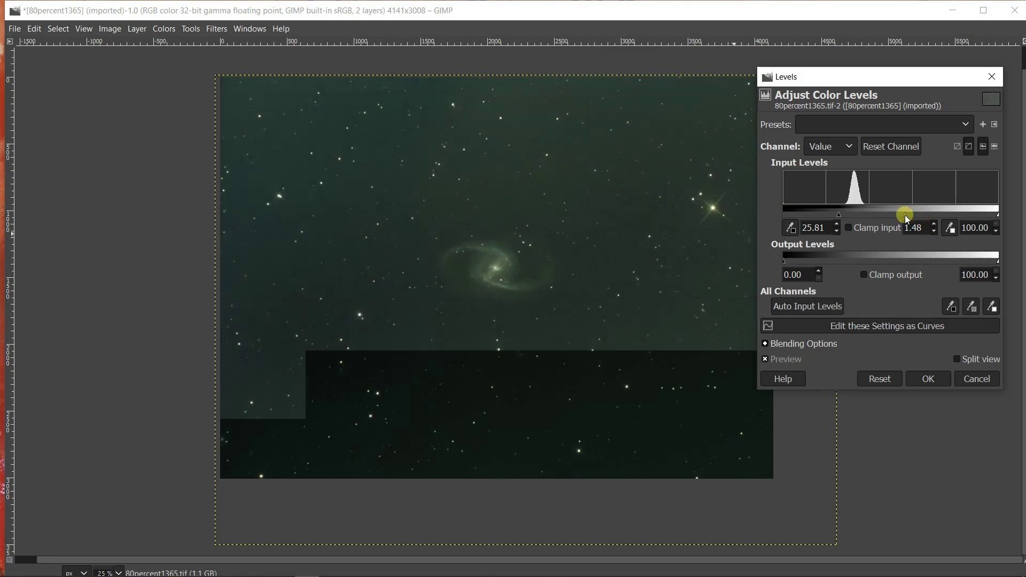
left_click_drag(906, 215, 903, 215)
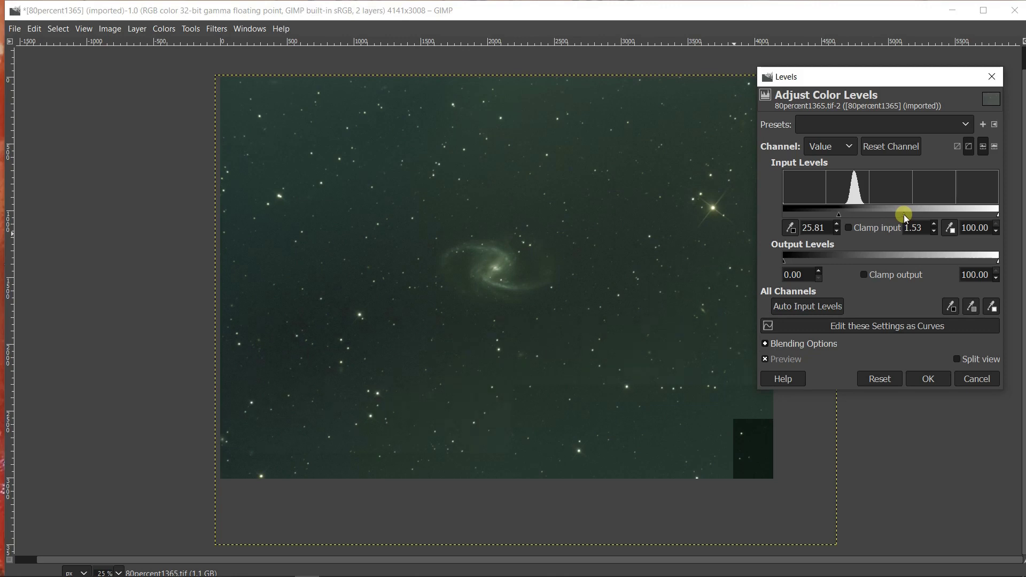
left_click(929, 379)
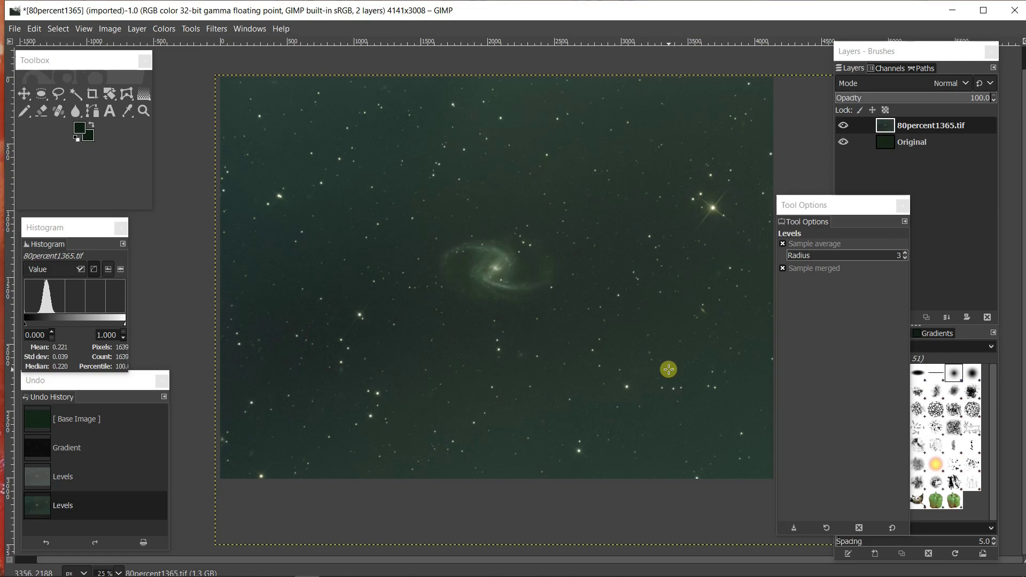
Step: Apply a Curves adjustment that lifts the midtones and pulls a low shadow point down
left_click(170, 30)
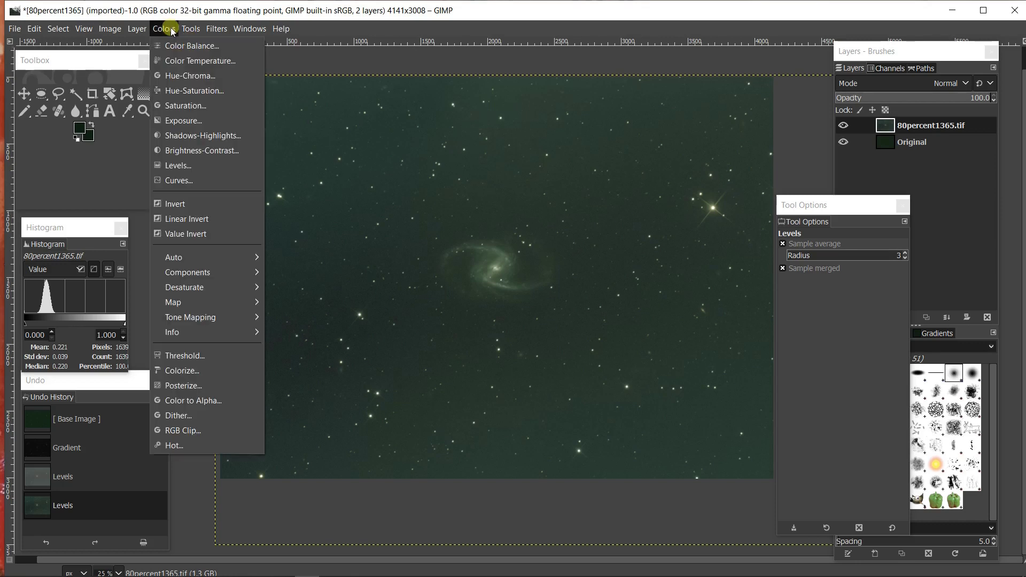
left_click(182, 178)
key("Tab")
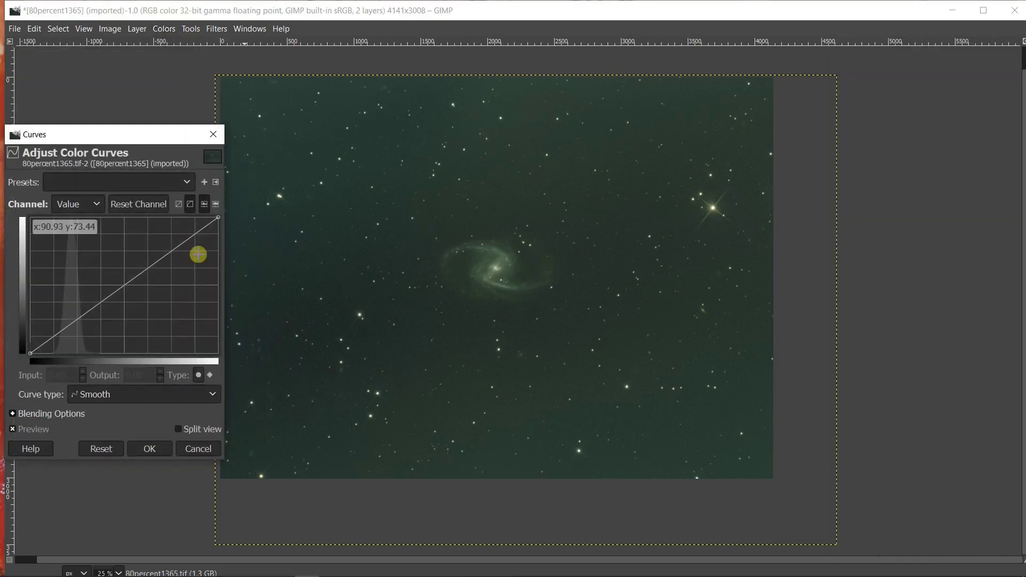
left_click_drag(174, 251, 163, 243)
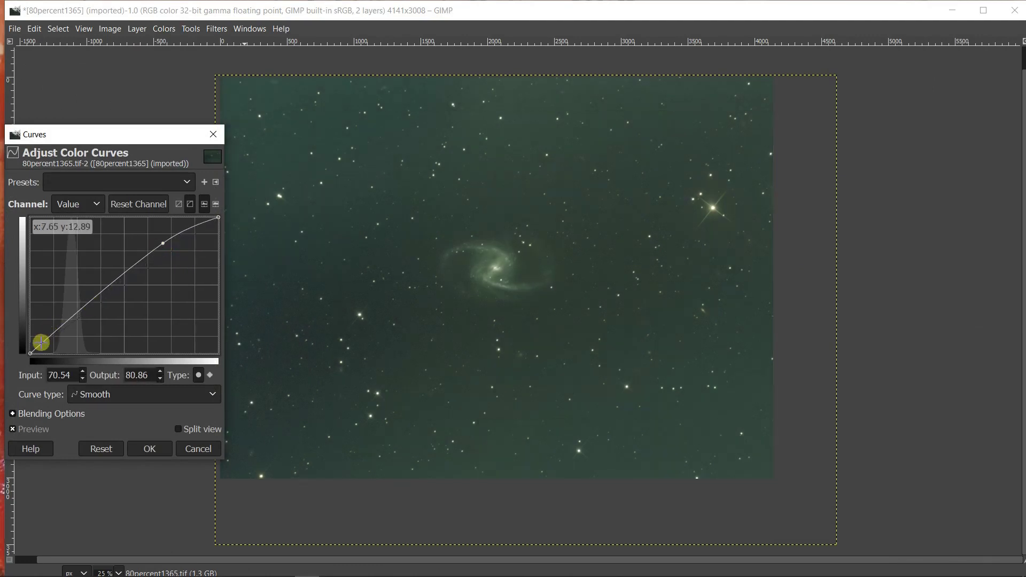
left_click_drag(41, 342, 47, 348)
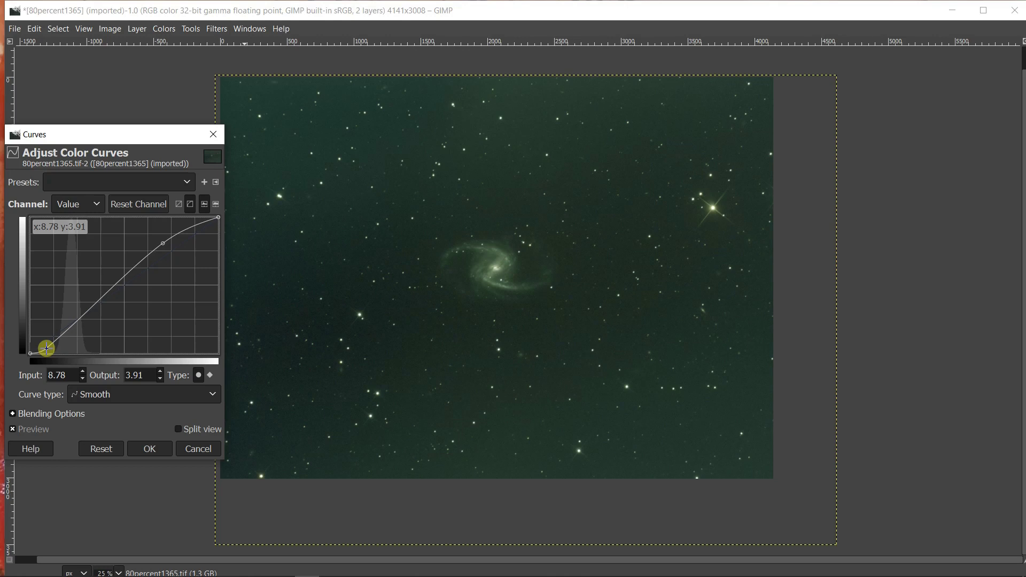
left_click(152, 448)
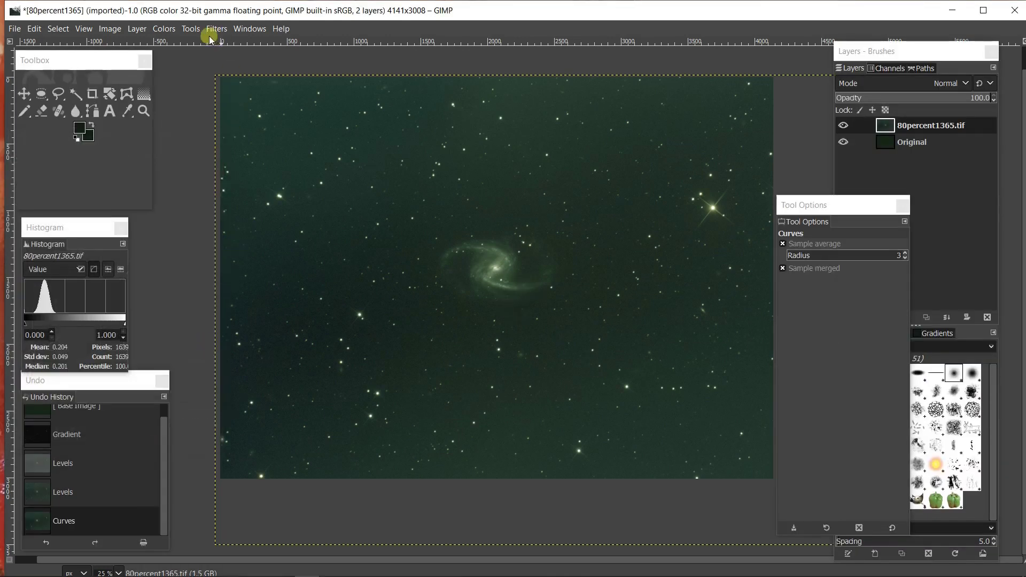
Step: Apply Levels to the Green channel only, with gamma about 0.82
left_click(166, 28)
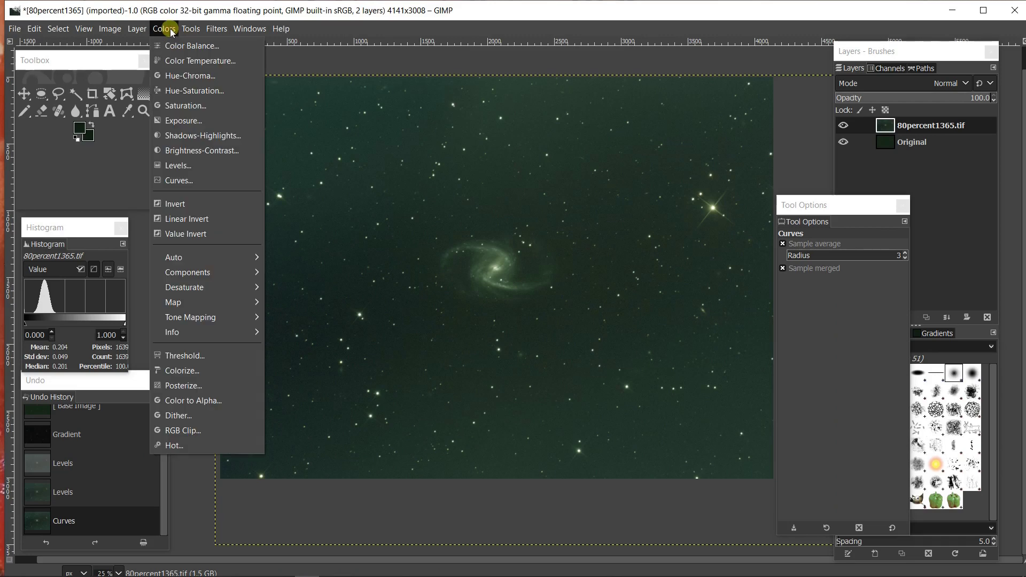
left_click(188, 166)
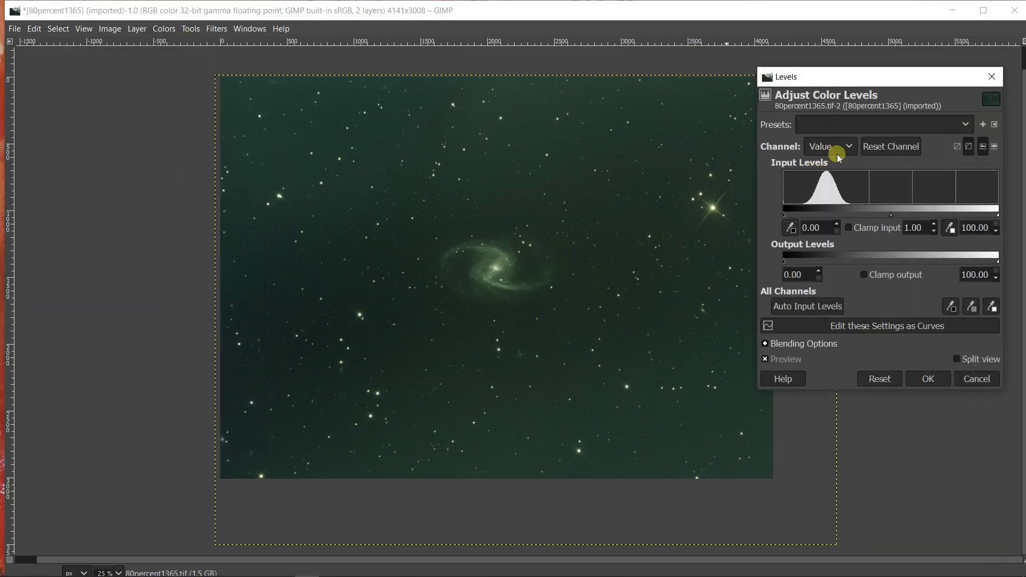
left_click(849, 145)
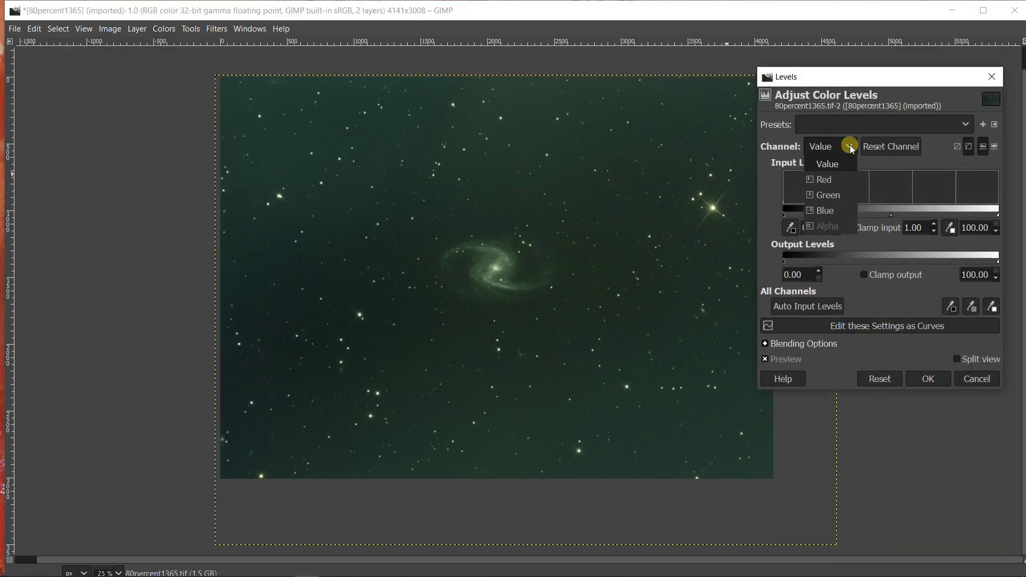
left_click(838, 195)
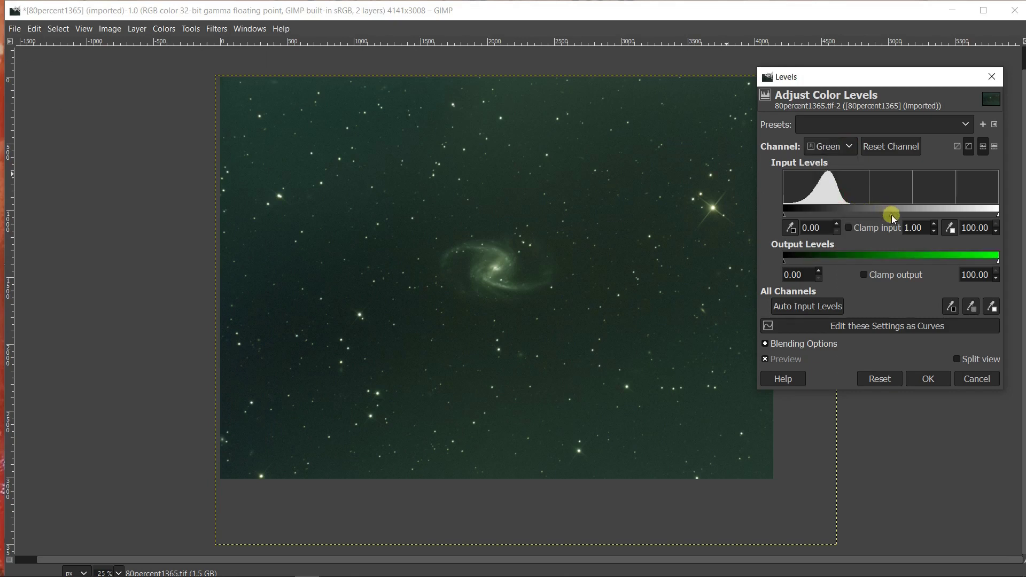
left_click_drag(892, 217, 897, 217)
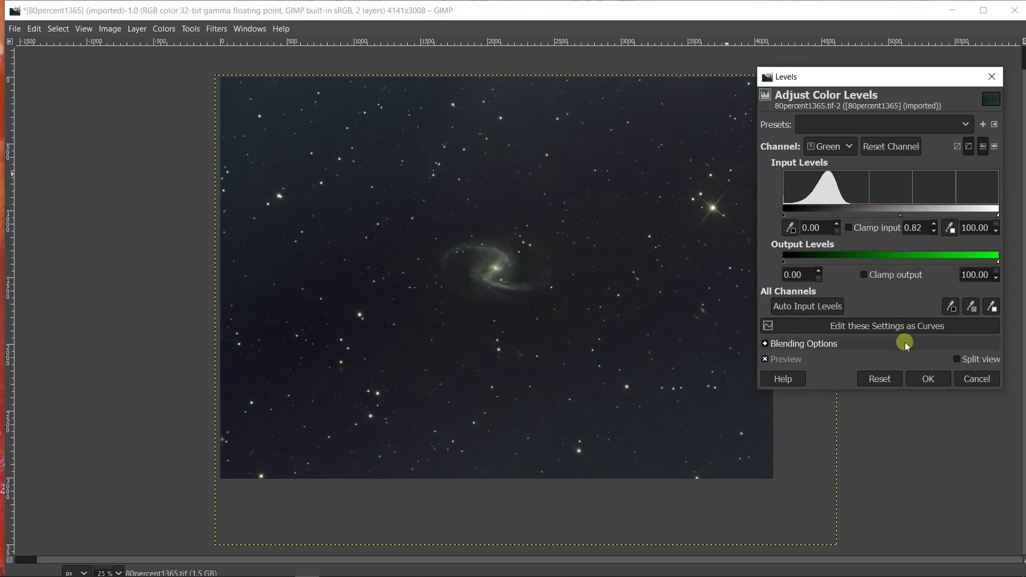
left_click(926, 377)
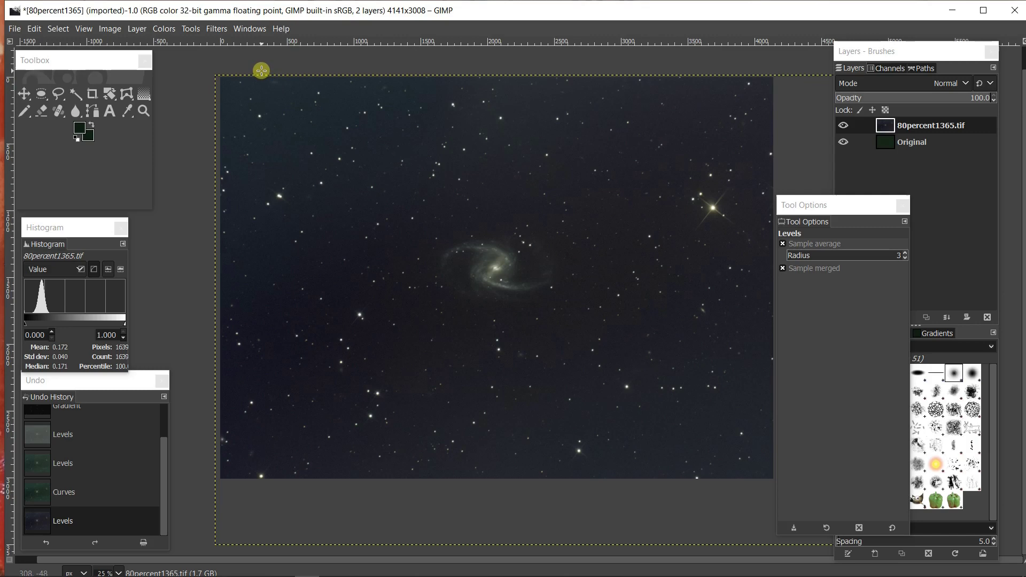
scroll(468, 226, "up", 2)
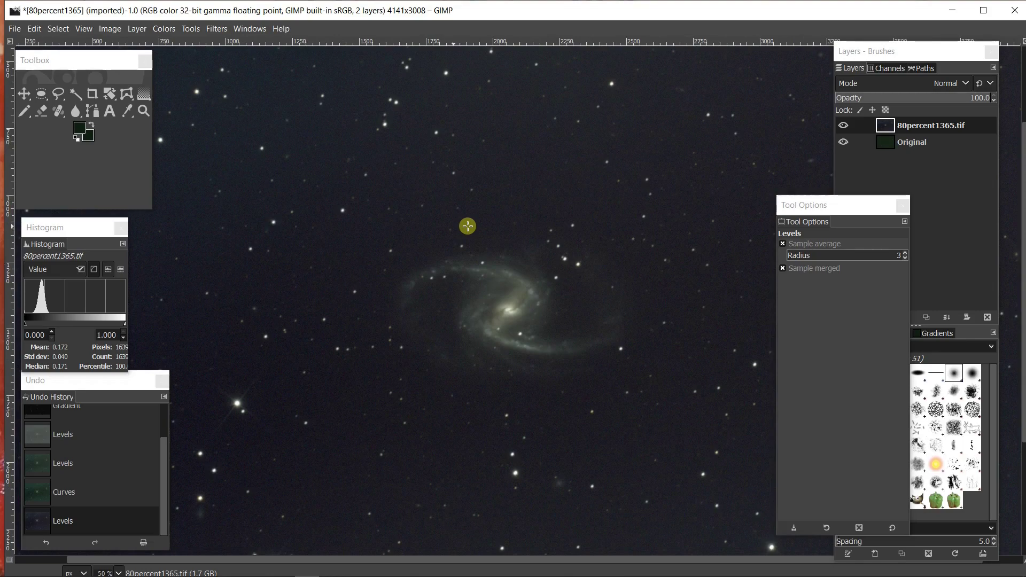
scroll(468, 226, "down", 1)
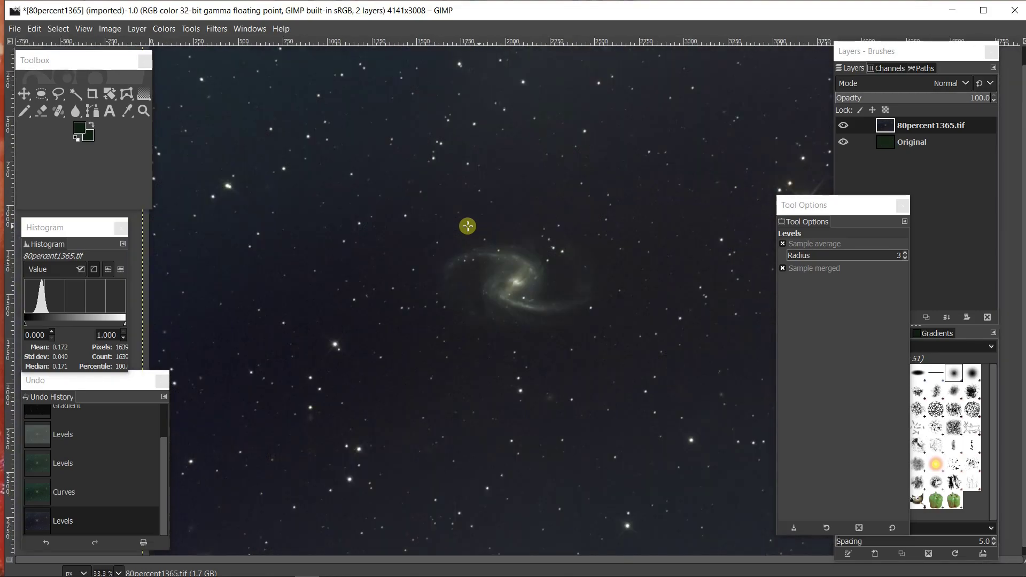
Step: Apply a Saturation adjustment with scale 1.512
left_click(160, 29)
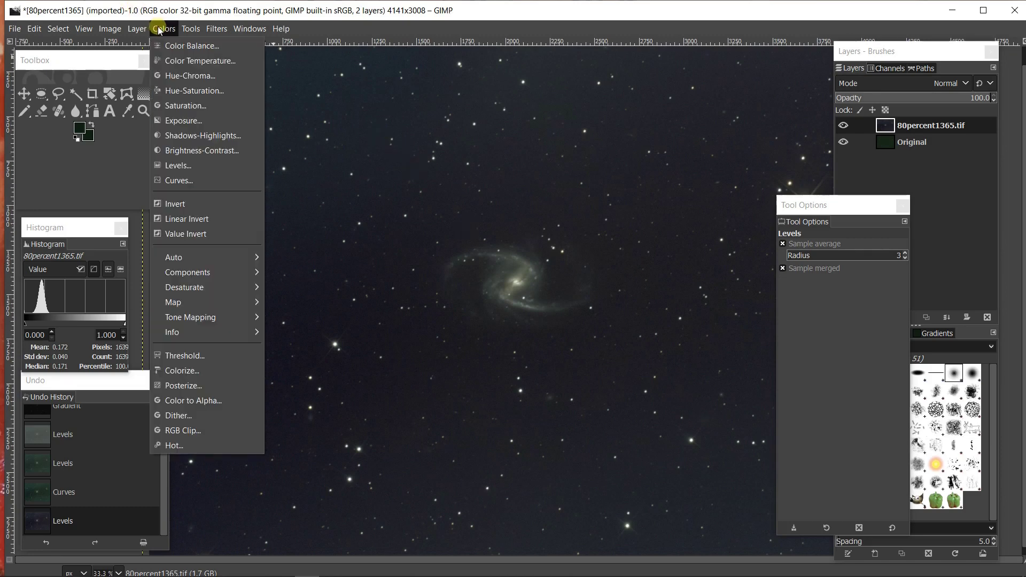
left_click(181, 106)
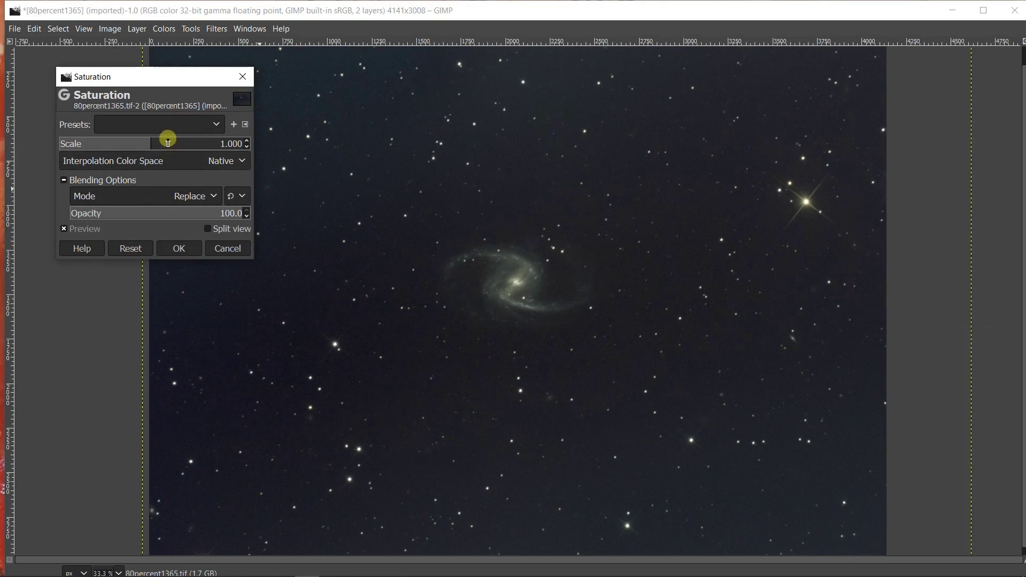
left_click(168, 143)
left_click_drag(168, 143, 188, 143)
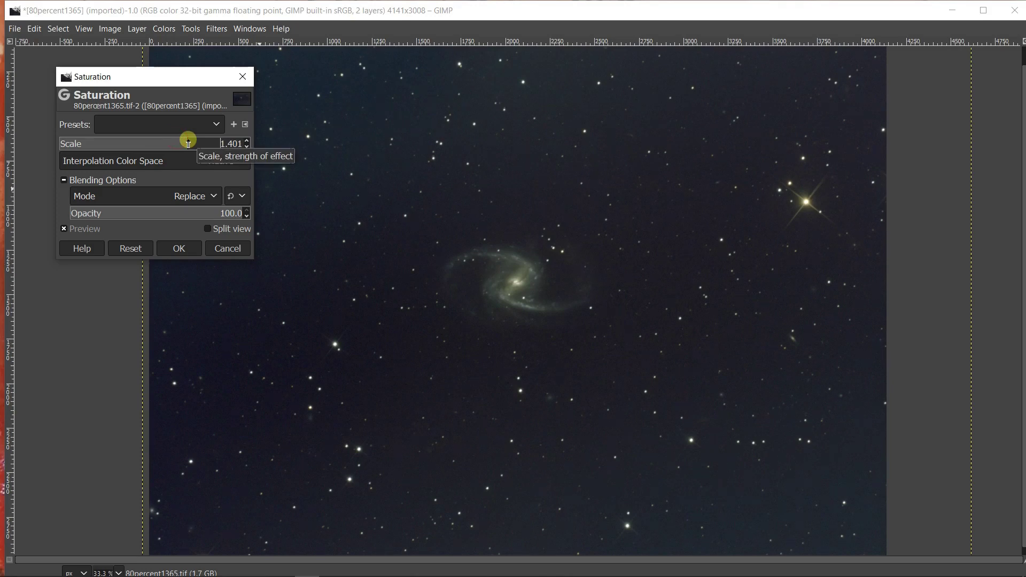
left_click_drag(188, 144, 199, 142)
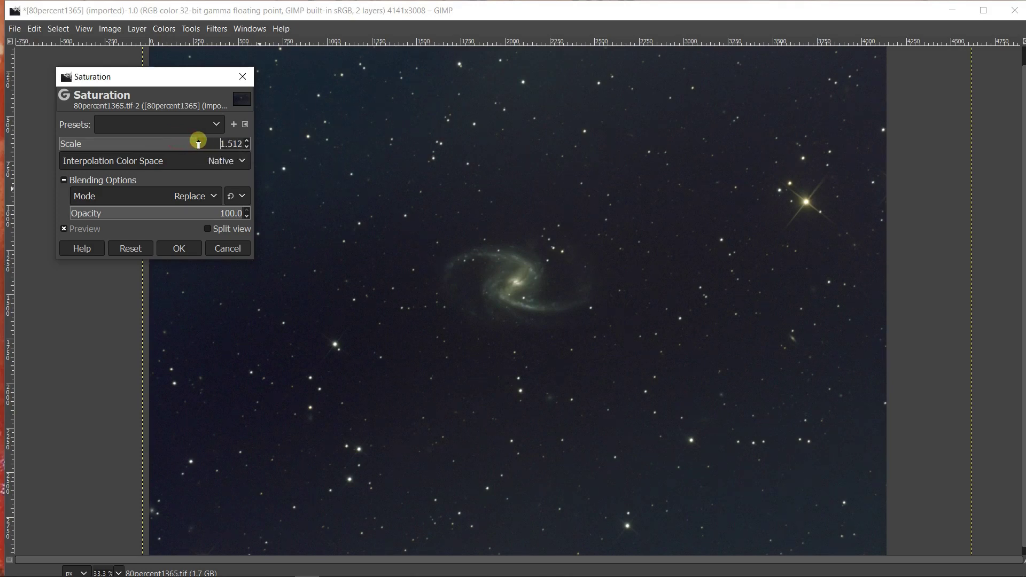
left_click(184, 249)
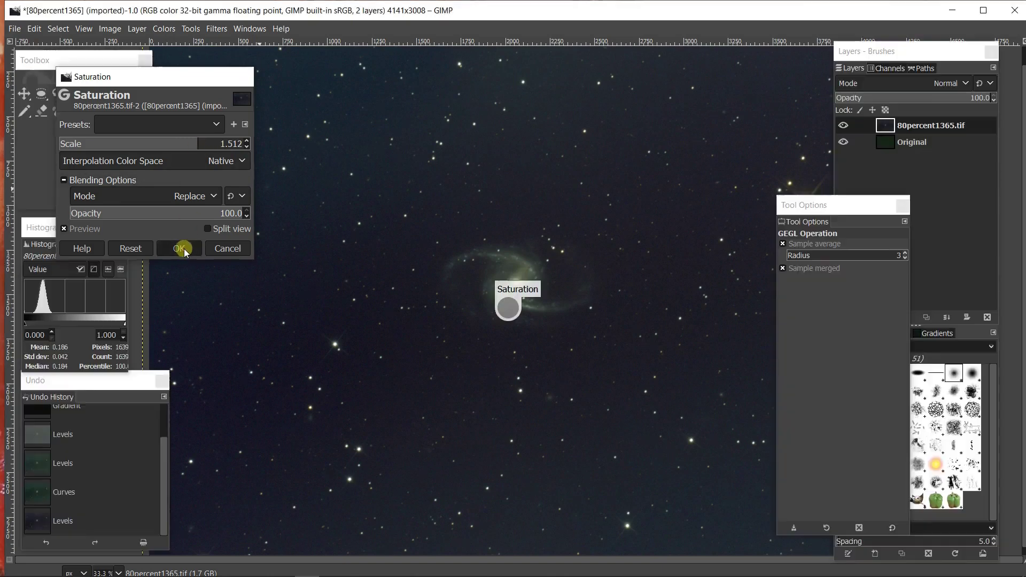
Step: Apply Levels on the Green channel with gamma lowered to about 0.91
left_click(156, 29)
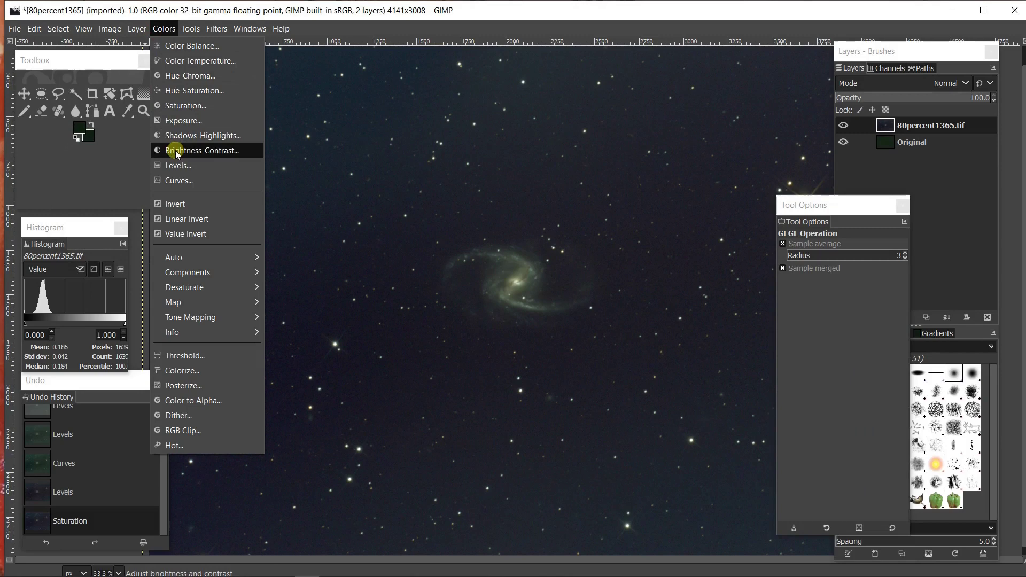
left_click(176, 165)
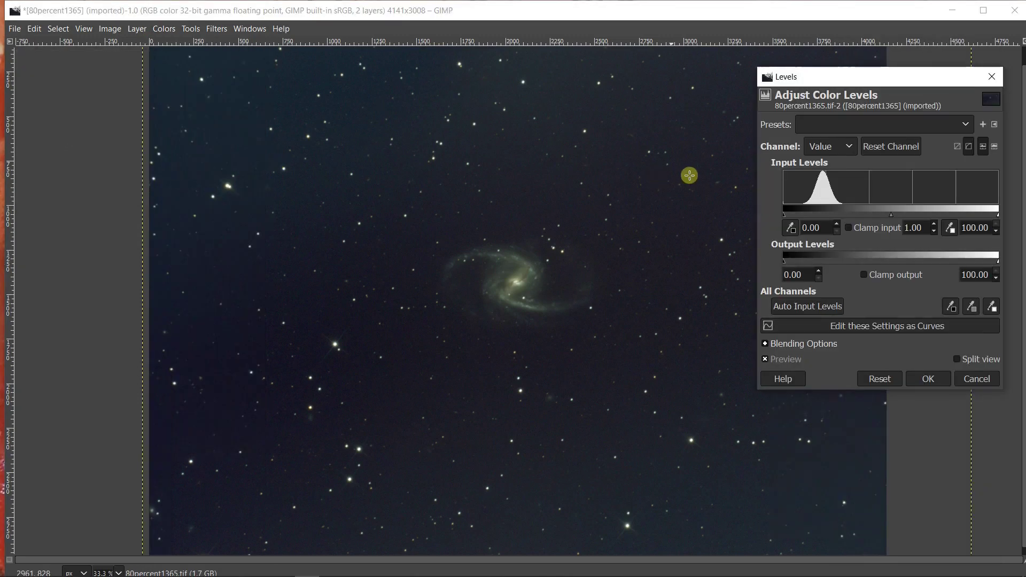
left_click(849, 147)
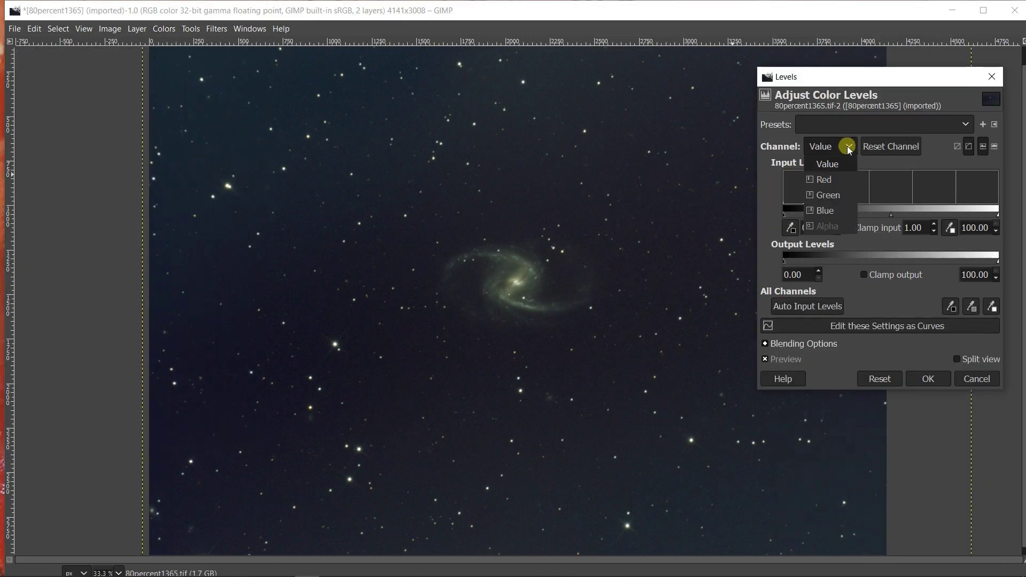
left_click(839, 195)
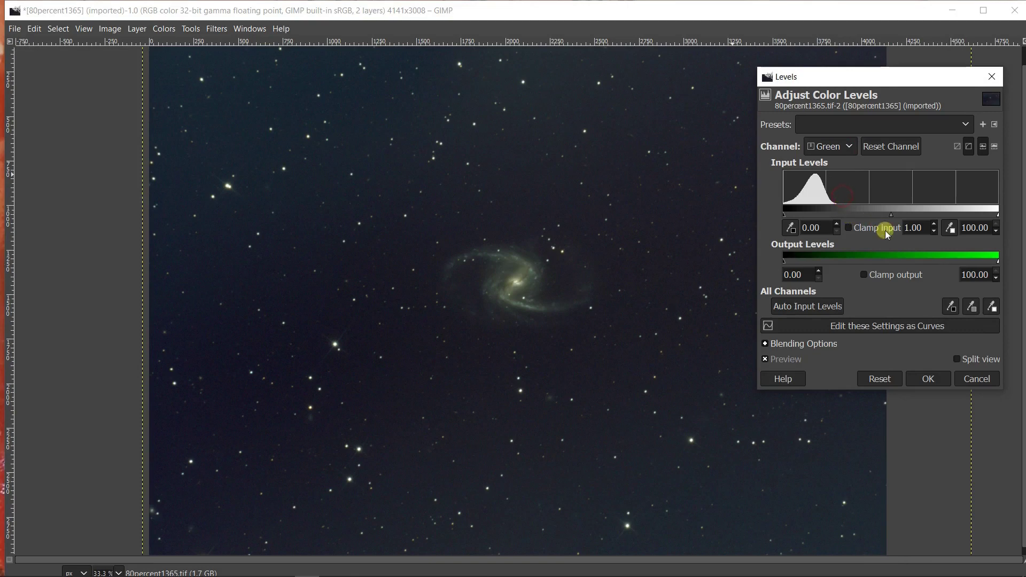
left_click_drag(888, 220, 897, 218)
left_click(928, 378)
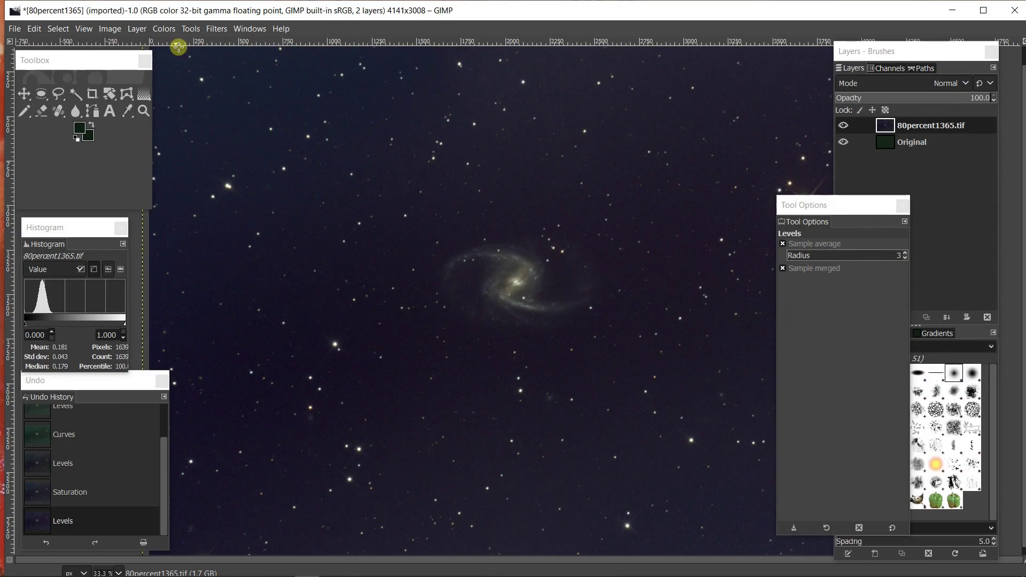
Step: Apply a Curves adjustment lifting midtones (73.37→83.98) and lowering shadows (5.95→3.52)
left_click(164, 29)
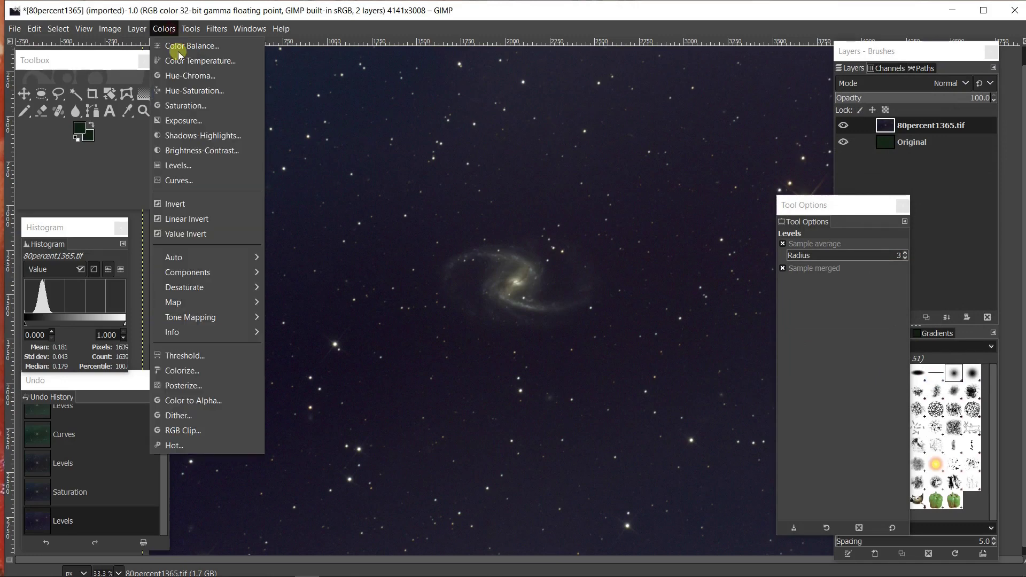
left_click(194, 181)
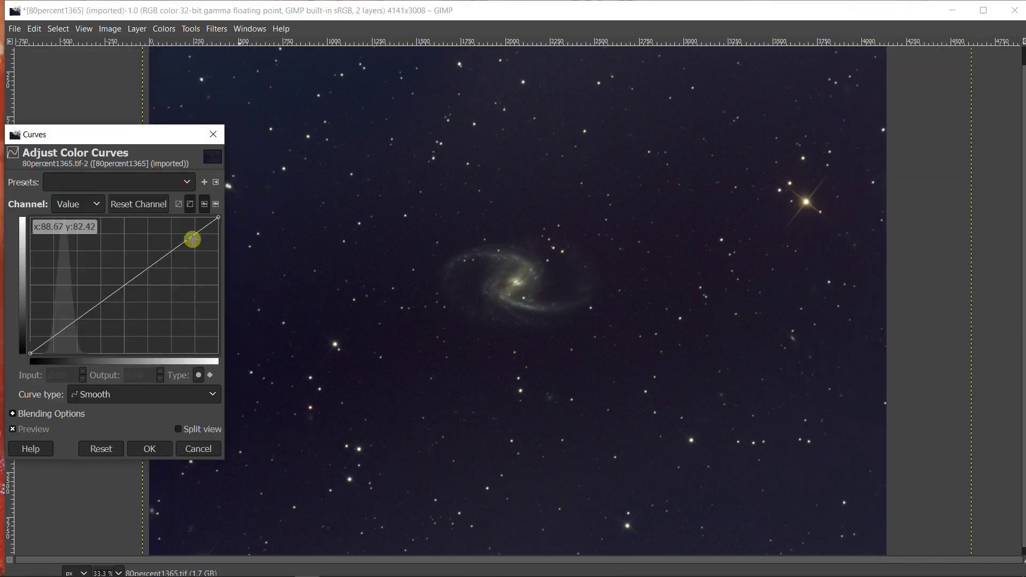
left_click(182, 238)
left_click_drag(181, 238, 168, 239)
left_click(38, 346)
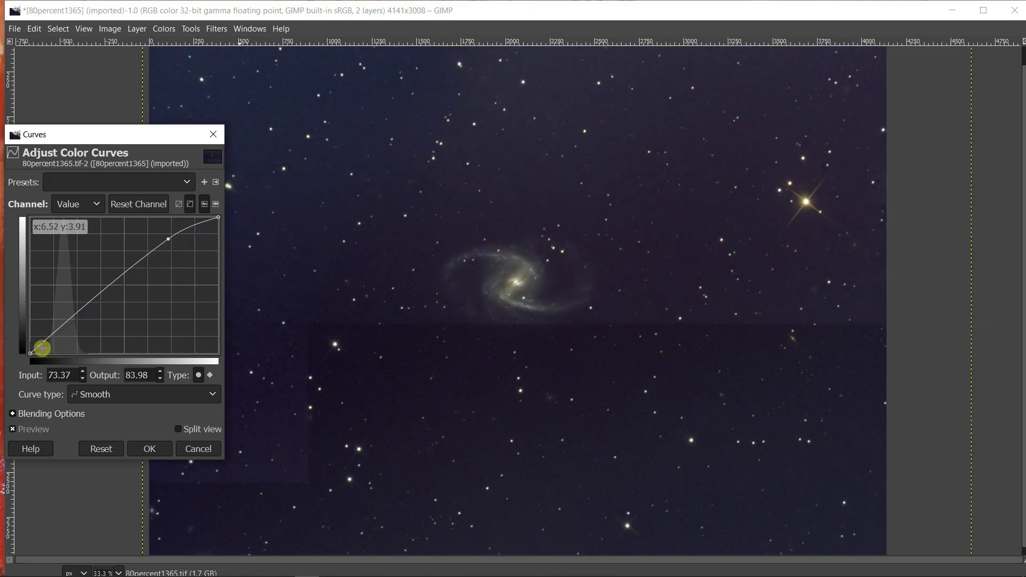
left_click_drag(38, 346, 41, 349)
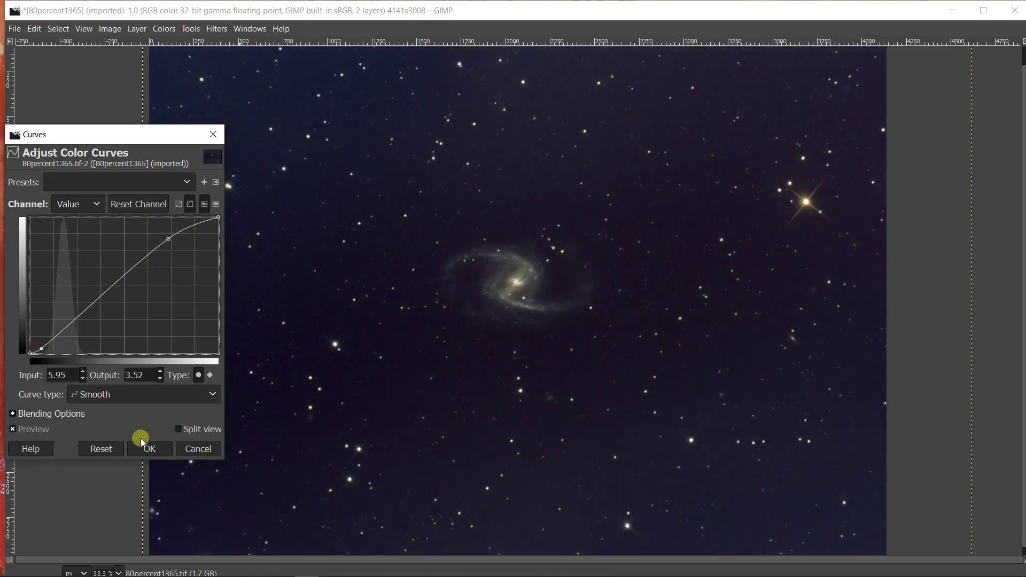
left_click(149, 448)
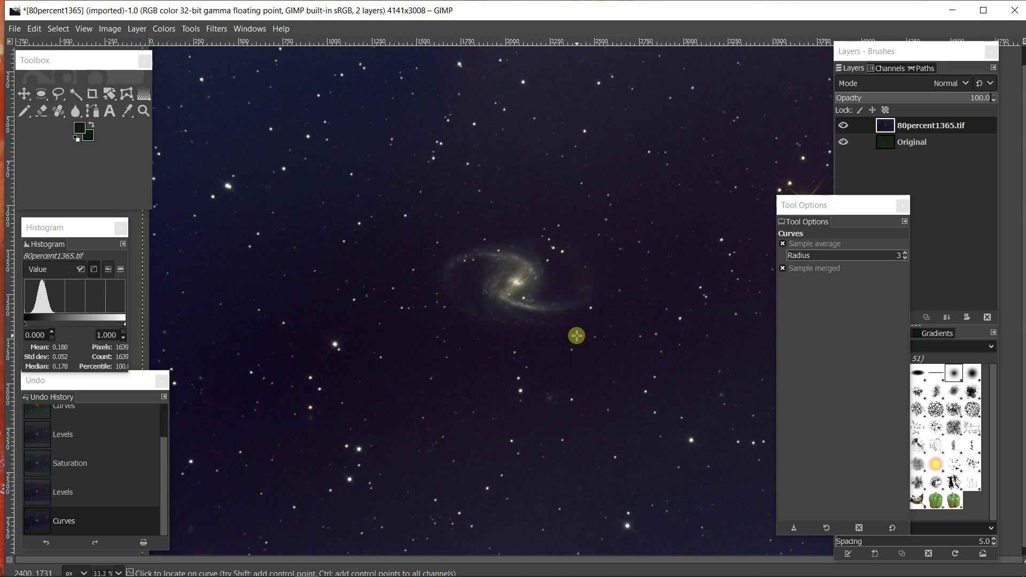
key("shift")
scroll(576, 336, "up", 1)
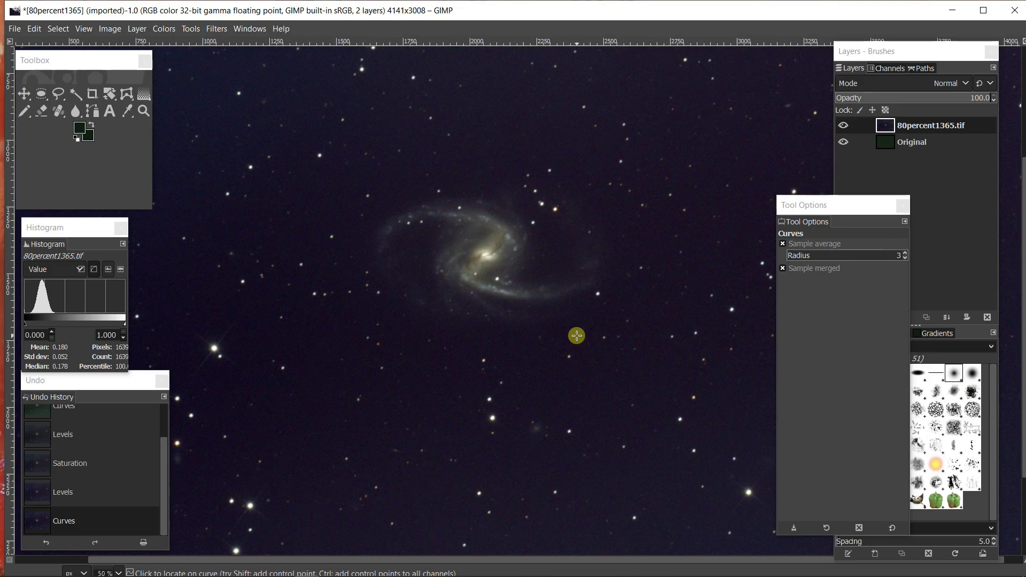
scroll(576, 336, "down", 1)
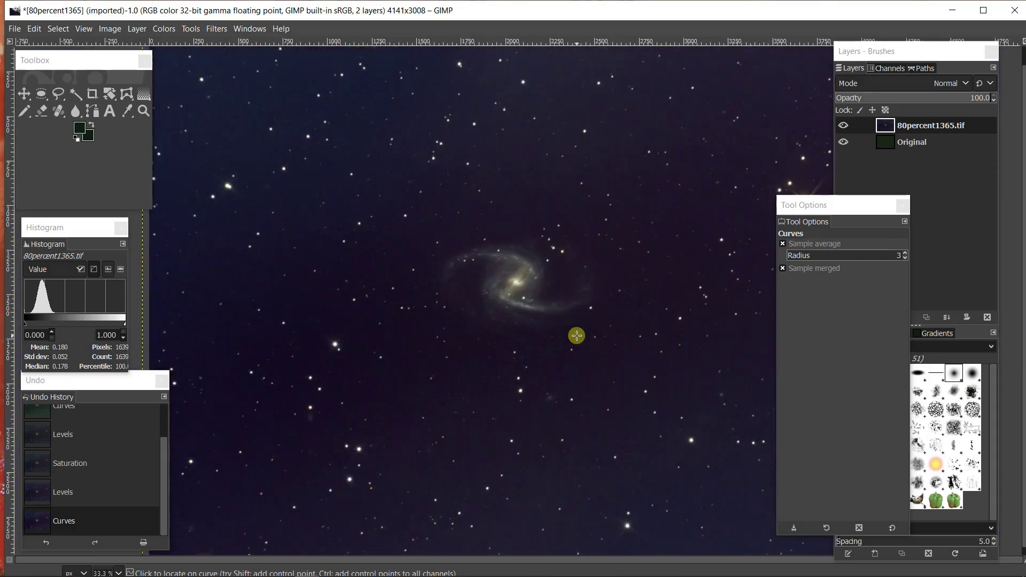